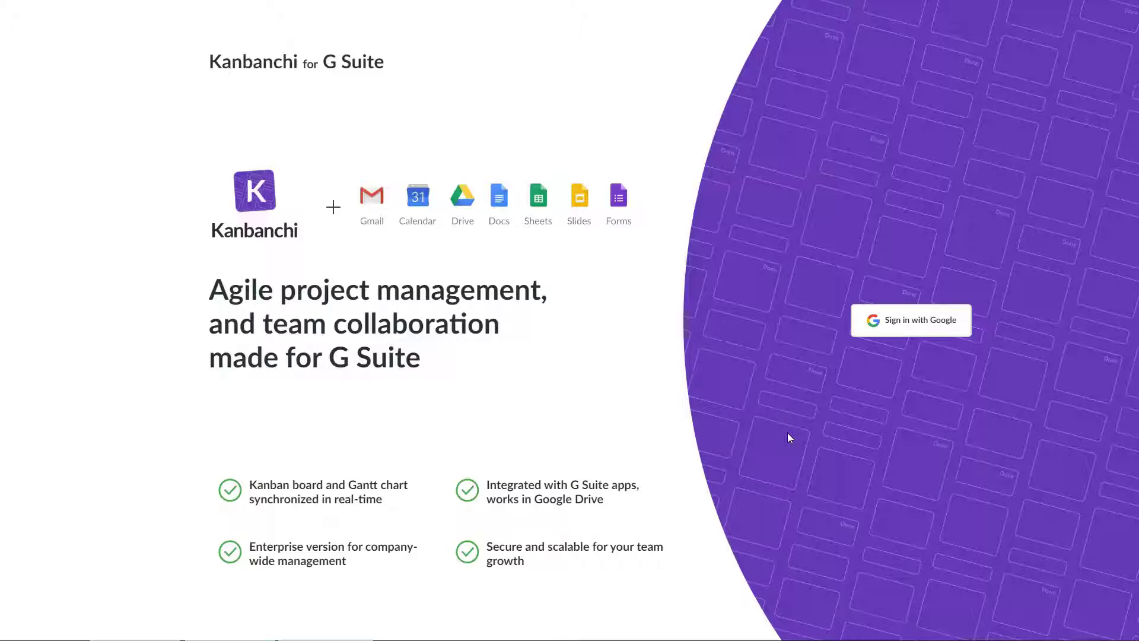
Step: Sign in with the Google account and allow Kanbanchi access to Google Drive
{"action": "left_click", "coordinate": [899, 335]}
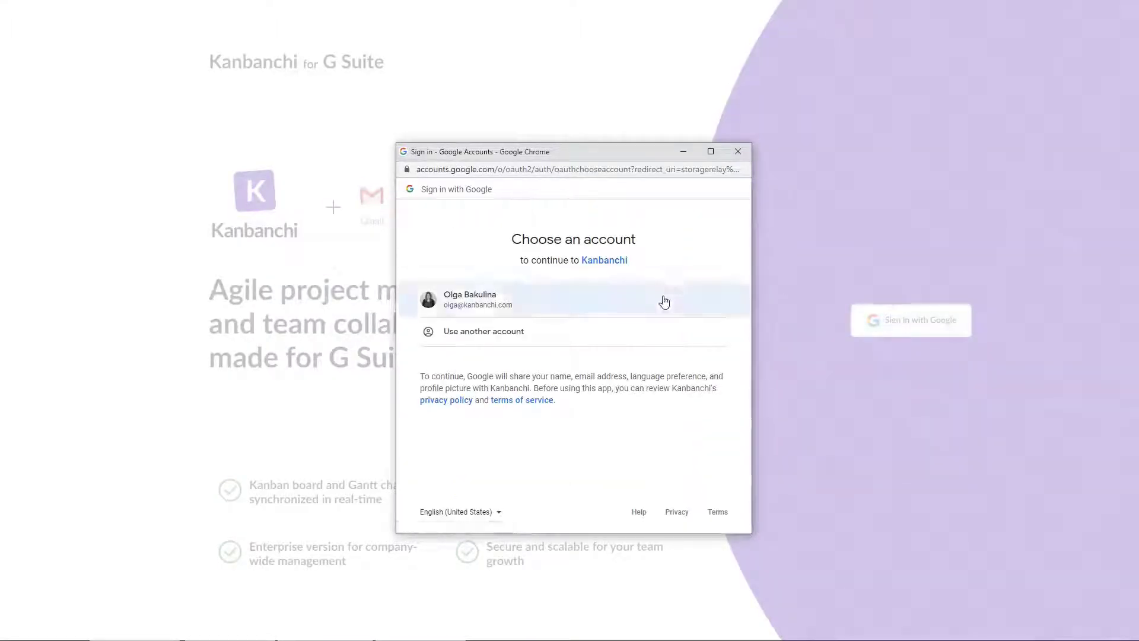
{"action": "left_click", "coordinate": [665, 303]}
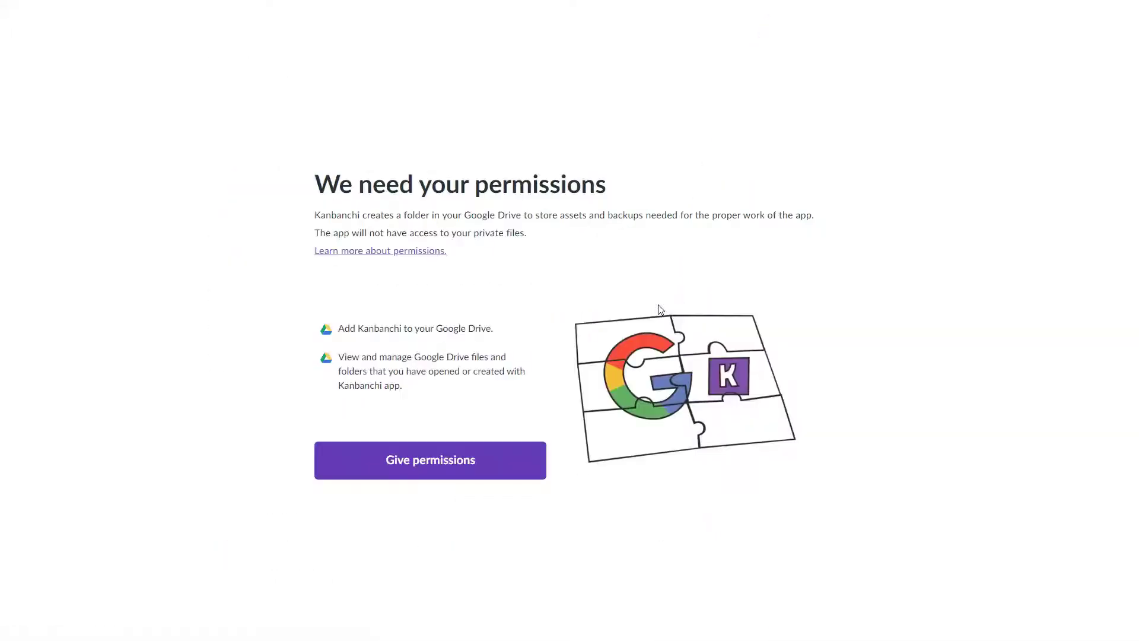
{"action": "left_click", "coordinate": [511, 465]}
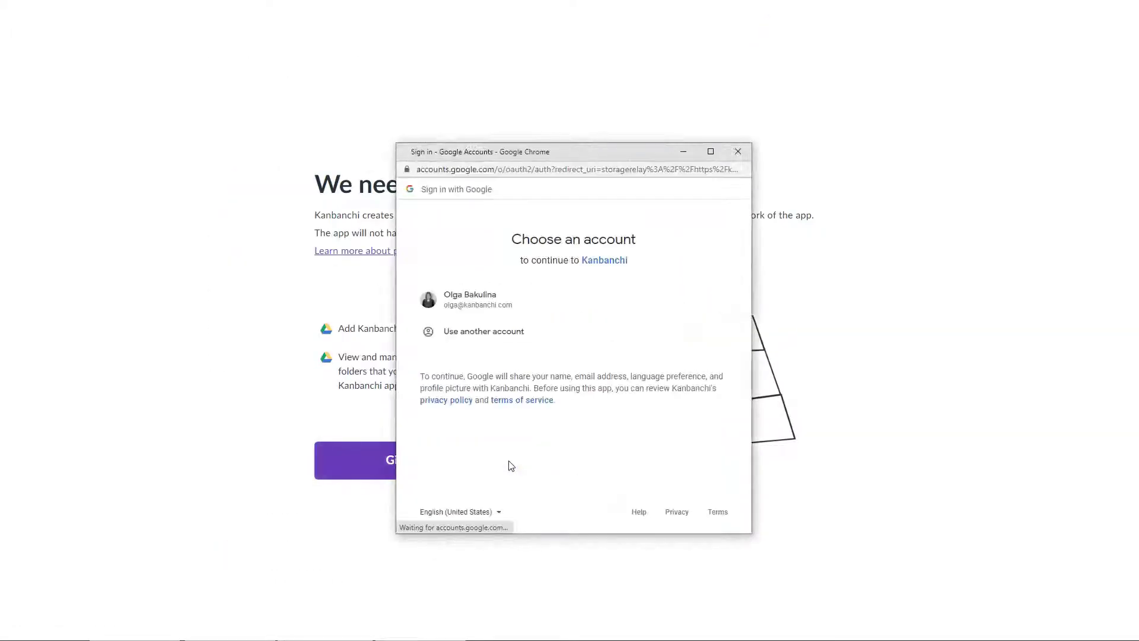
{"action": "left_click", "coordinate": [489, 309]}
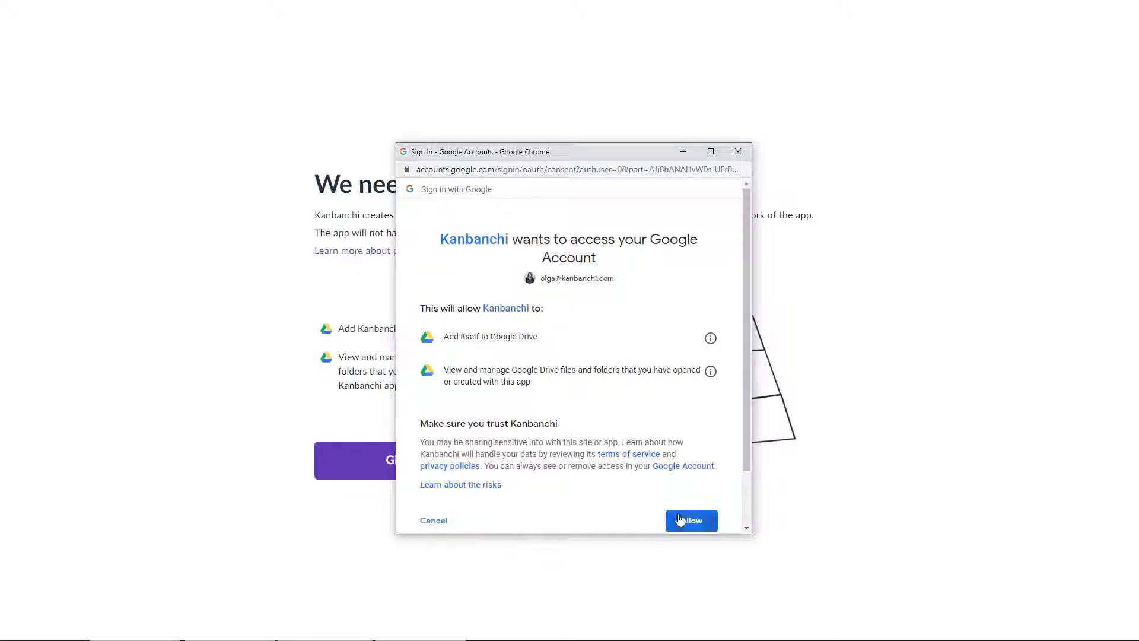
{"action": "left_click", "coordinate": [681, 520]}
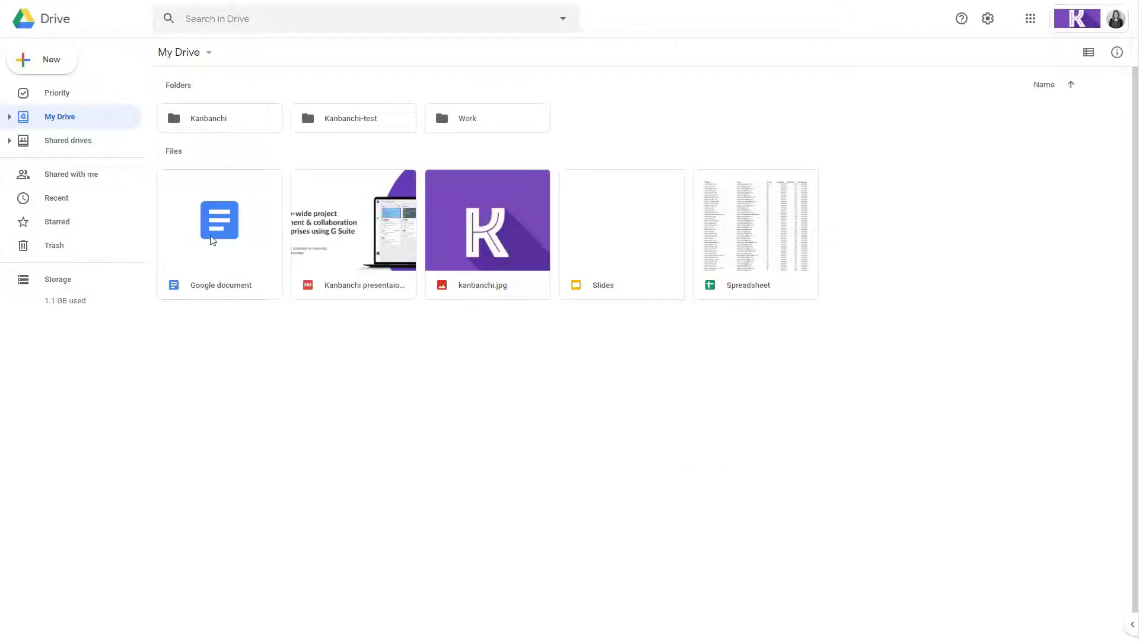
Step: Open the Kanbanchi folder in My Drive
{"action": "double_click", "coordinate": [236, 127]}
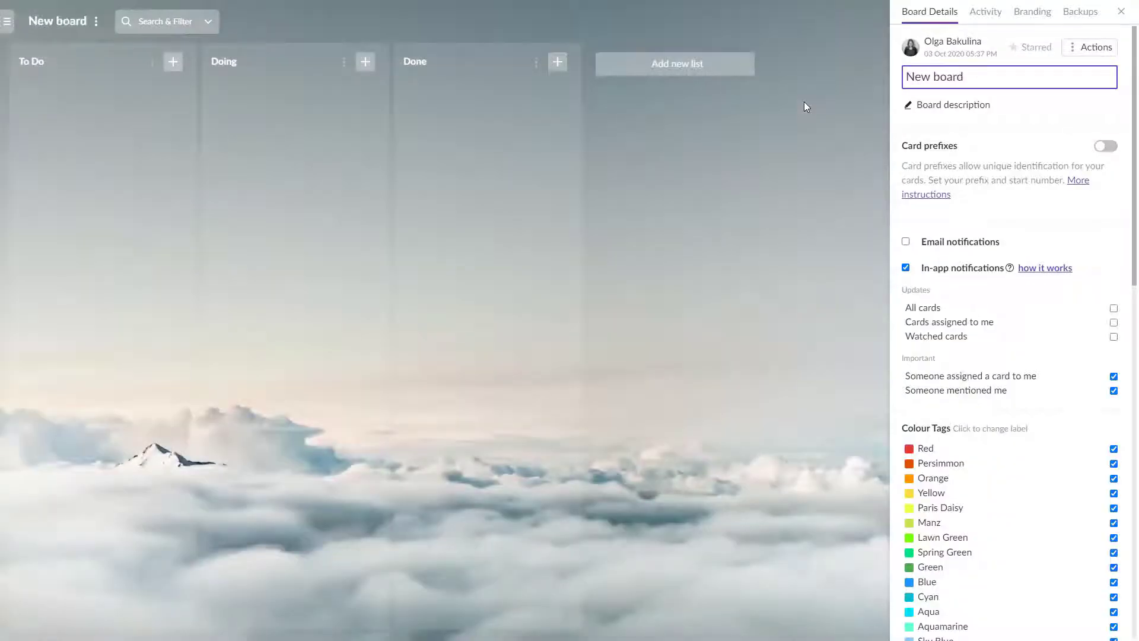
Step: Add the cards 'Call stakeholders', 'Set up a meeting' and 'Create a report' to To Do
{"action": "left_click", "coordinate": [1120, 12]}
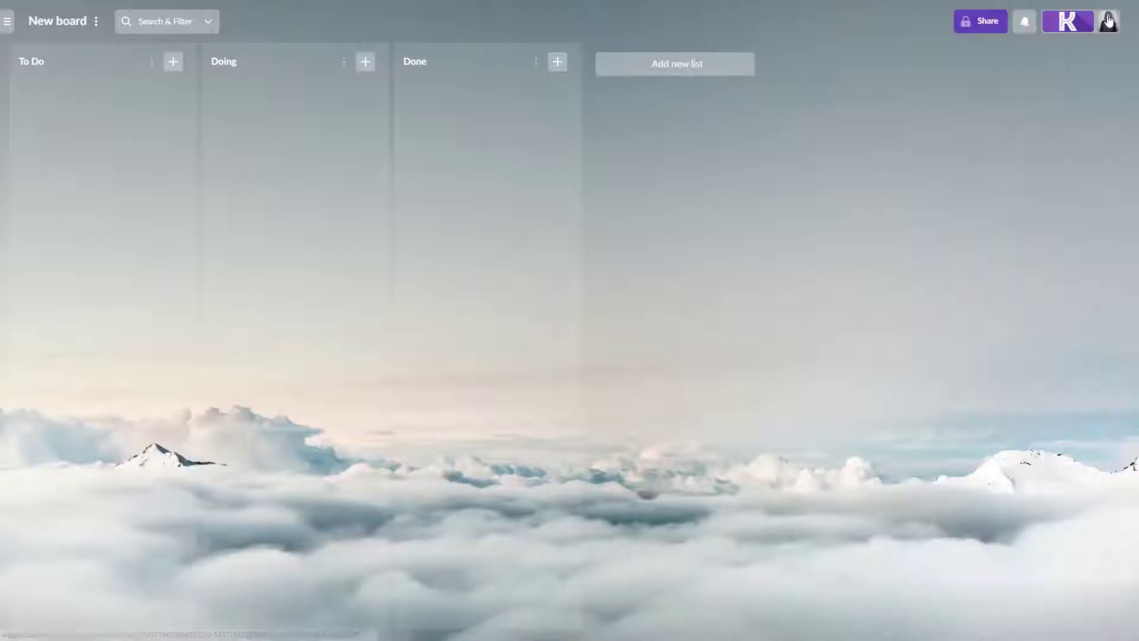
{"action": "left_click", "coordinate": [173, 62]}
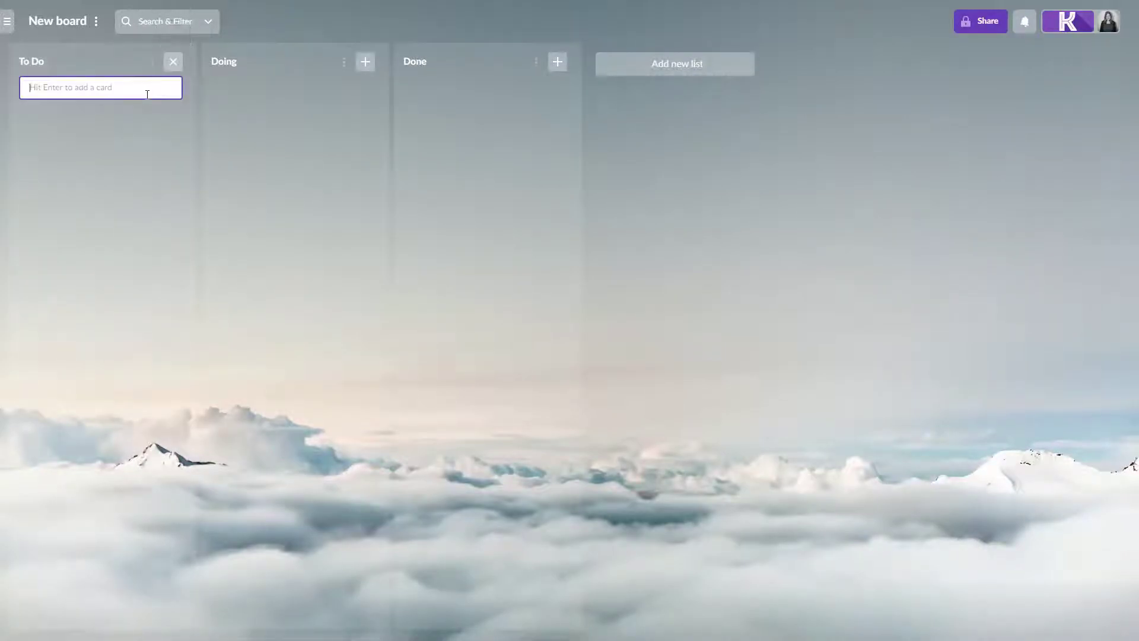
{"action": "type", "text": "Call stakeholders"}
{"action": "key", "text": "Return"}
{"action": "left_click", "coordinate": [147, 97]}
{"action": "left_click", "coordinate": [173, 62]}
{"action": "type", "text": "Set"}
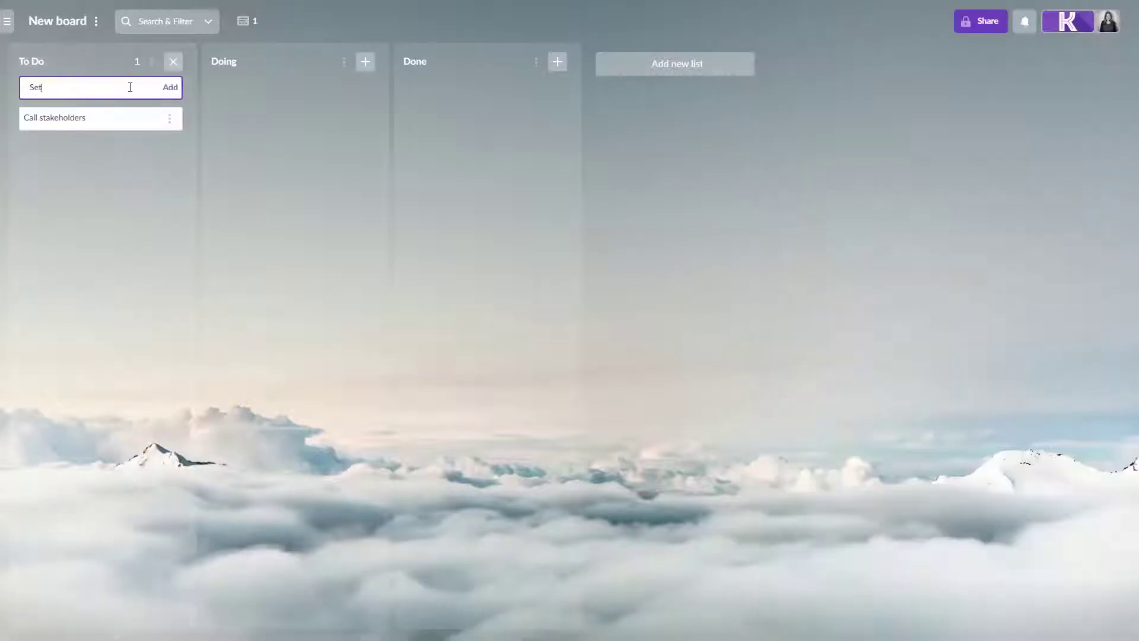
{"action": "type", "text": " up a meeting"}
{"action": "key", "text": "Return"}
{"action": "left_click", "coordinate": [127, 89]}
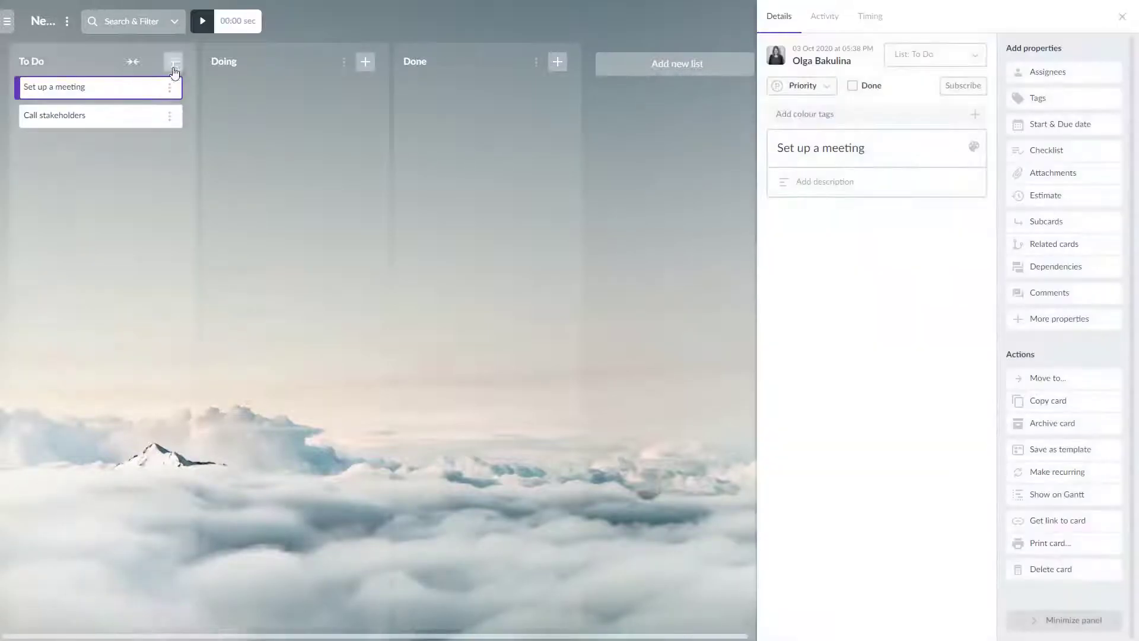
{"action": "left_click", "coordinate": [173, 62]}
{"action": "type", "text": "Create a report"}
{"action": "key", "text": "Return"}
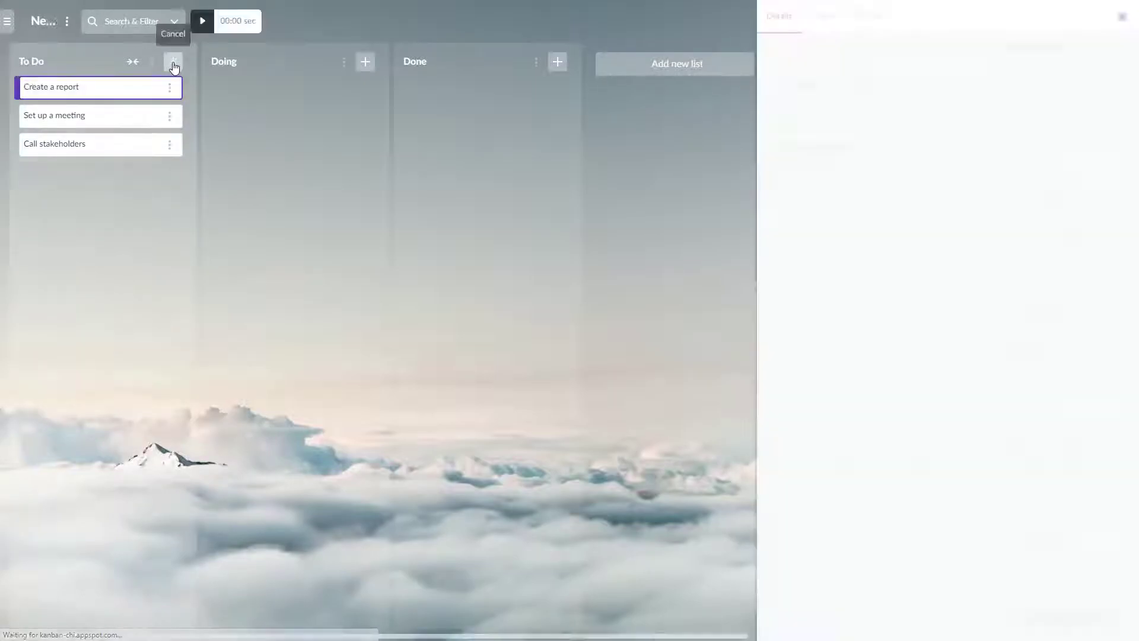
{"action": "left_click", "coordinate": [1120, 18]}
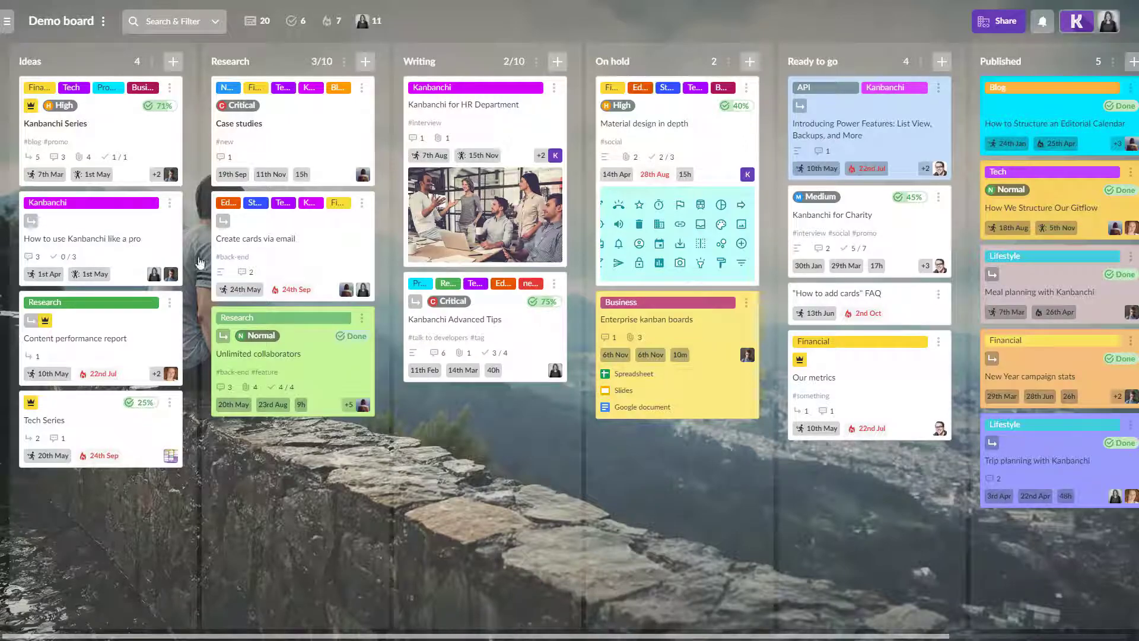
Step: Drag the 'How to use Kanbanchi like a pro' card from Ideas to the bottom of Ready to go
{"action": "left_click_drag", "start_coordinate": [168, 242], "coordinate": [887, 446]}
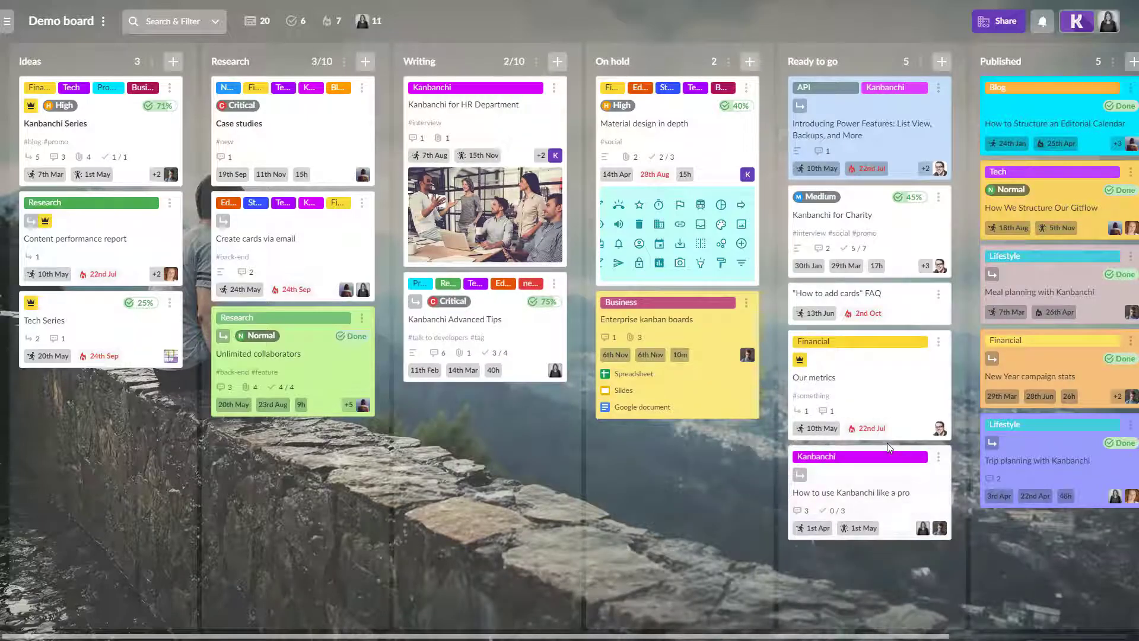
Step: Open the 'How to use Kanbanchi like a pro' card and add a third assignee
{"action": "left_click", "coordinate": [892, 482]}
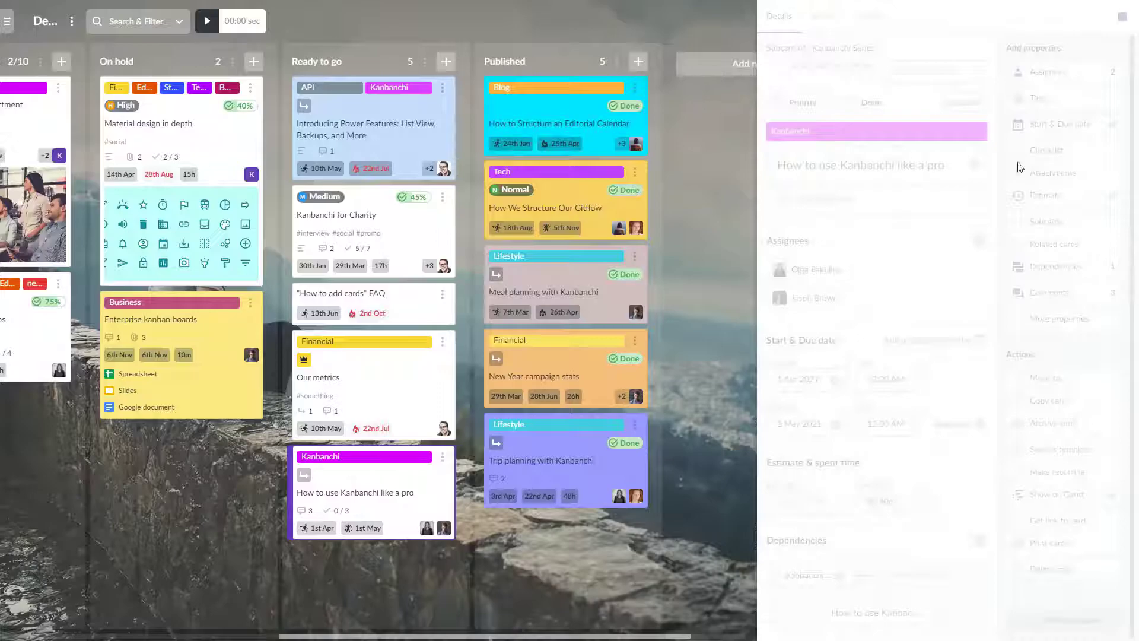
{"action": "left_click", "coordinate": [1089, 78]}
{"action": "left_click", "coordinate": [980, 50]}
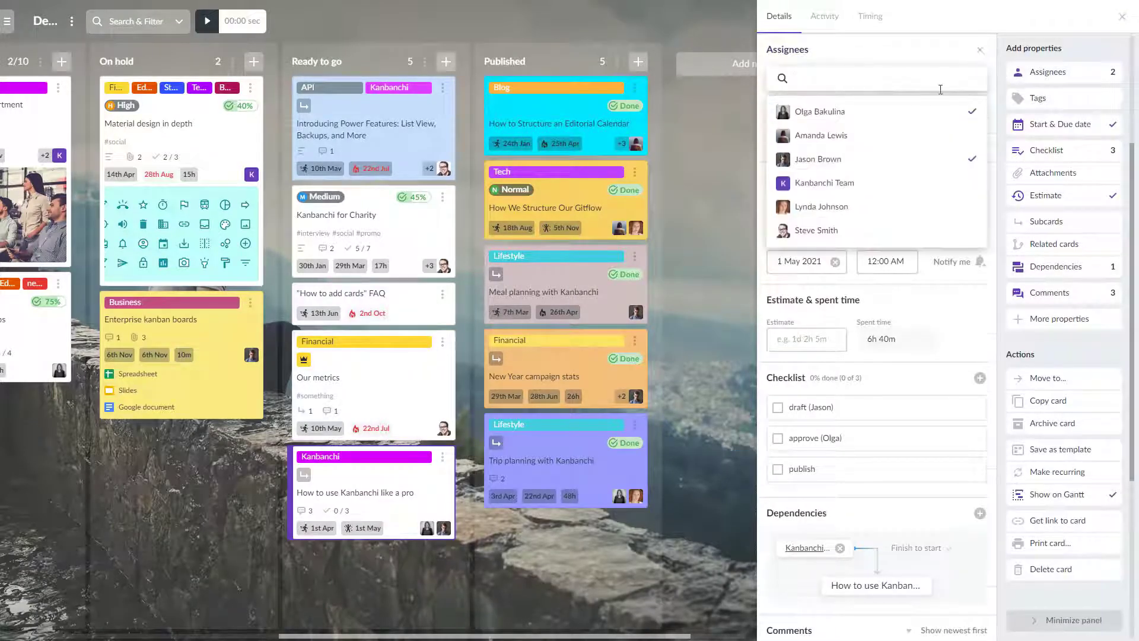
{"action": "left_click", "coordinate": [937, 137]}
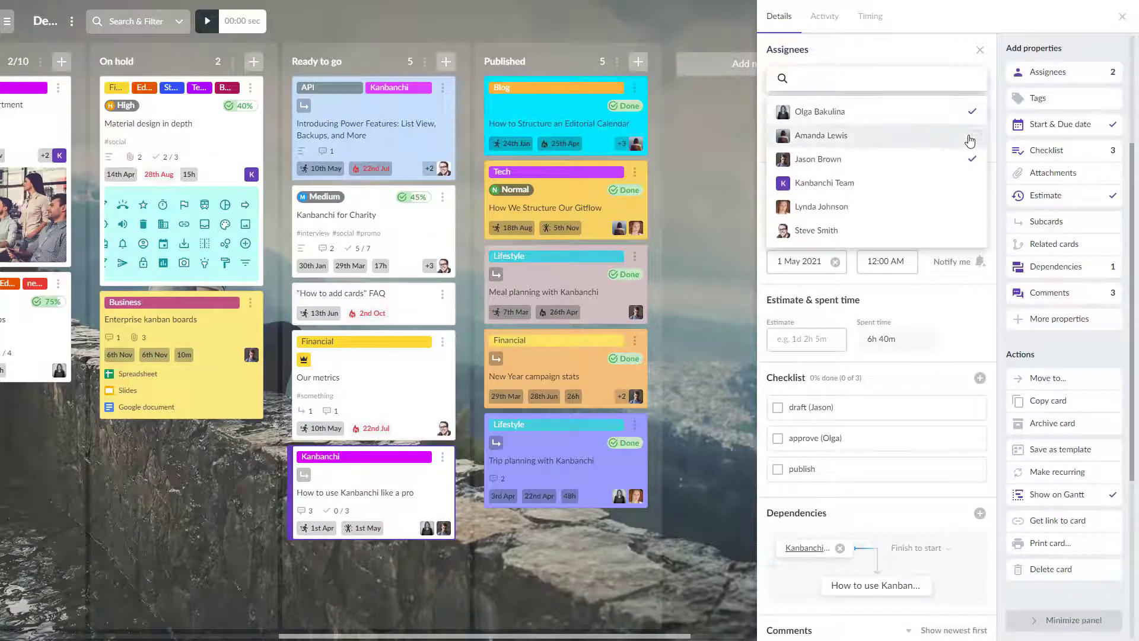
{"action": "left_click", "coordinate": [979, 51]}
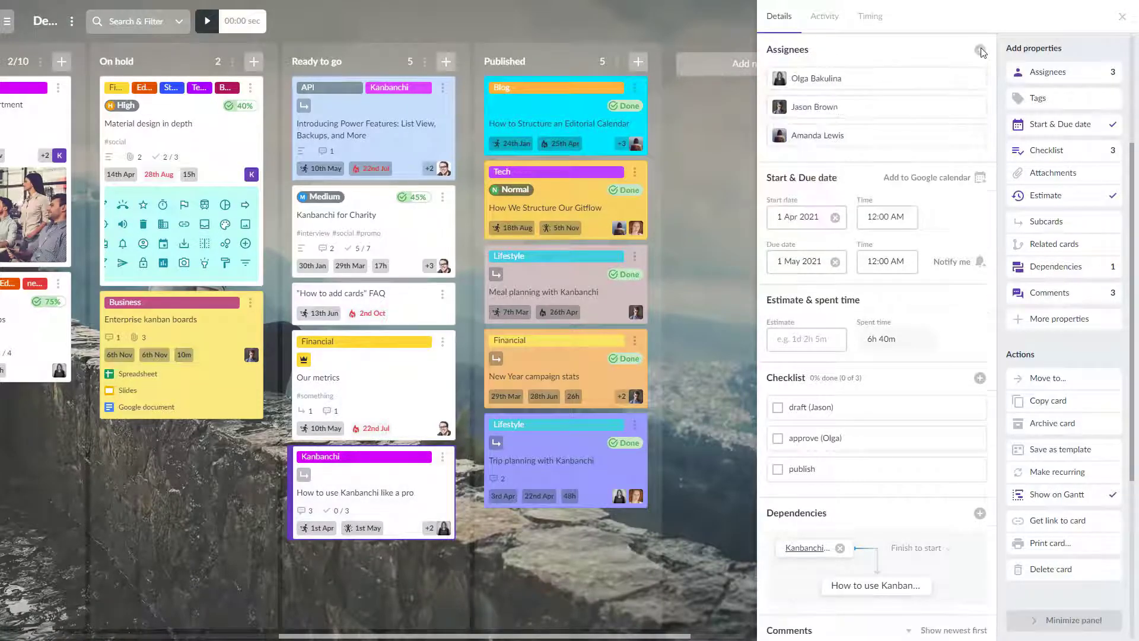
Step: Set the card's due date to 2 May 2021
{"action": "left_click", "coordinate": [1054, 130]}
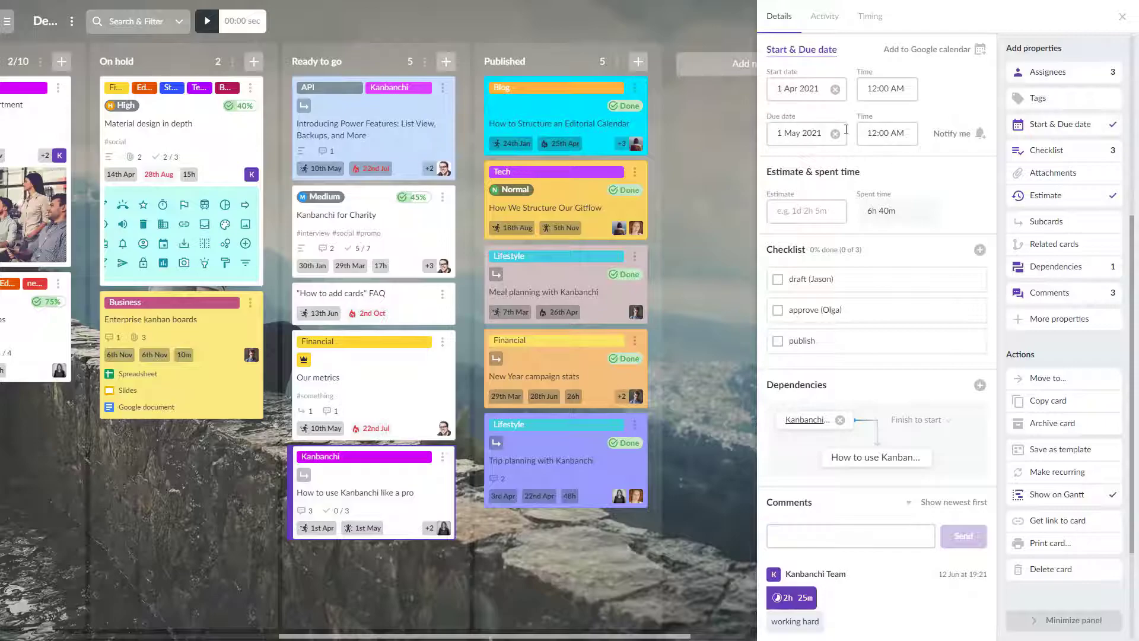
{"action": "left_click", "coordinate": [818, 132]}
{"action": "left_click", "coordinate": [915, 202]}
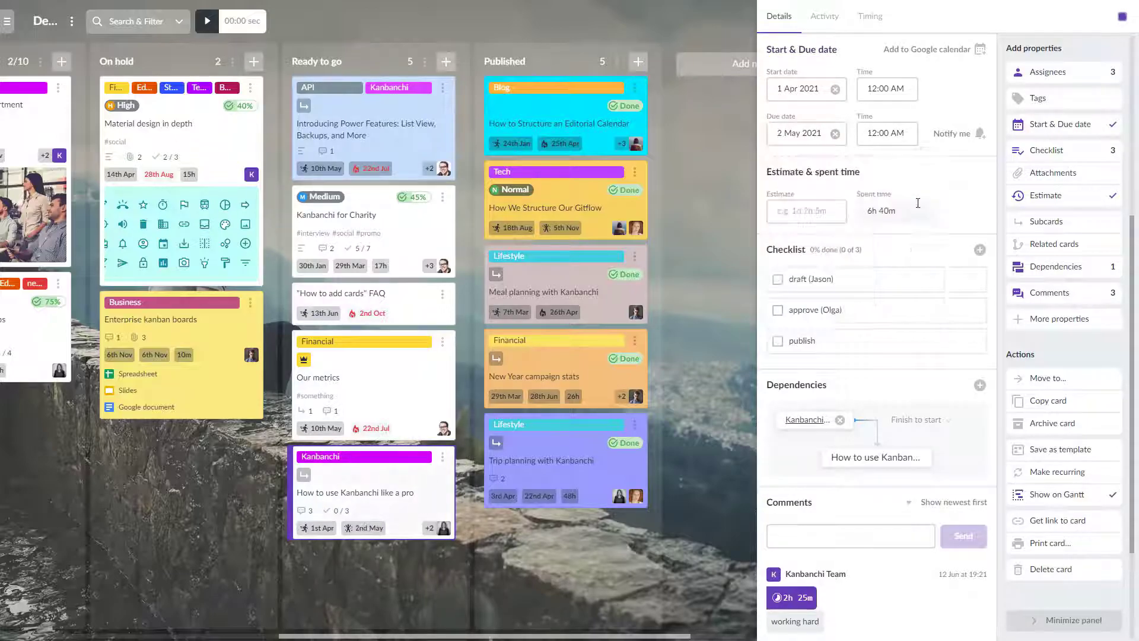
Step: Set the card's priority to High and add the Startup colour tag
{"action": "scroll", "coordinate": [919, 208], "scroll_direction": "up", "scroll_amount": 5}
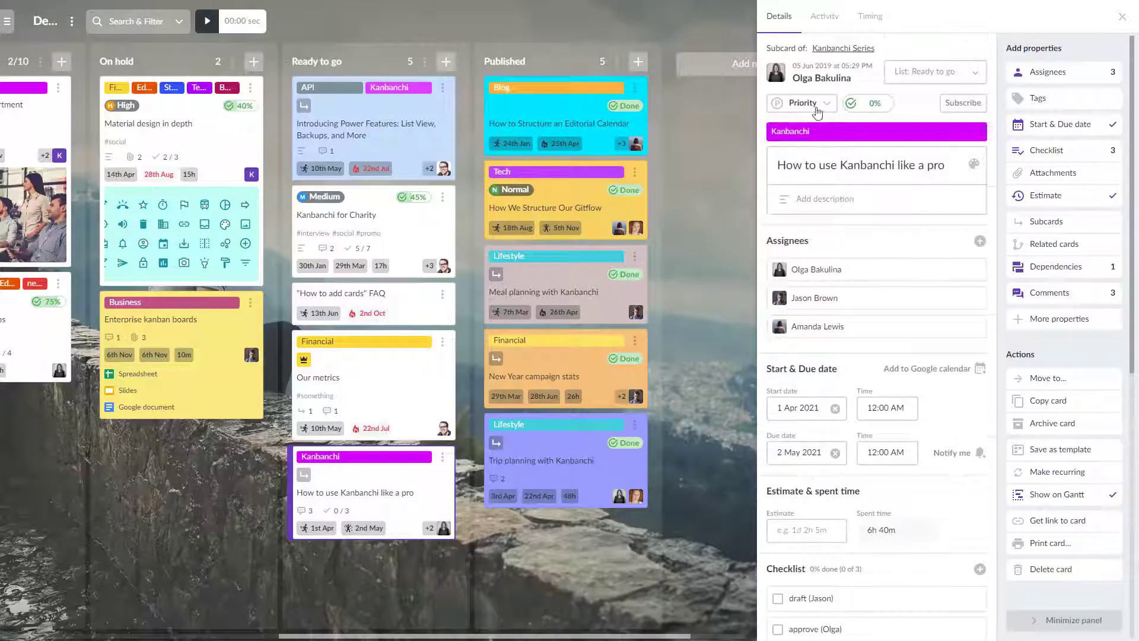
{"action": "left_click", "coordinate": [804, 103]}
{"action": "left_click", "coordinate": [826, 158]}
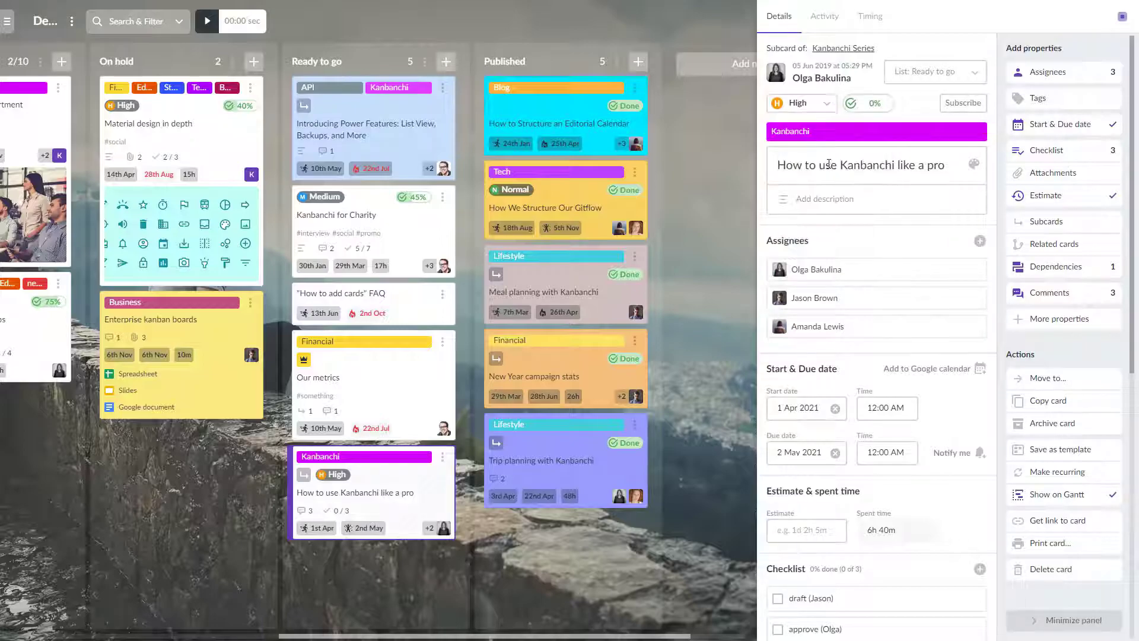
{"action": "left_click", "coordinate": [882, 132]}
{"action": "left_click", "coordinate": [962, 185]}
{"action": "left_click", "coordinate": [918, 106]}
Step: Post the comment 'how is it going?' on the card
{"action": "left_click", "coordinate": [1086, 295]}
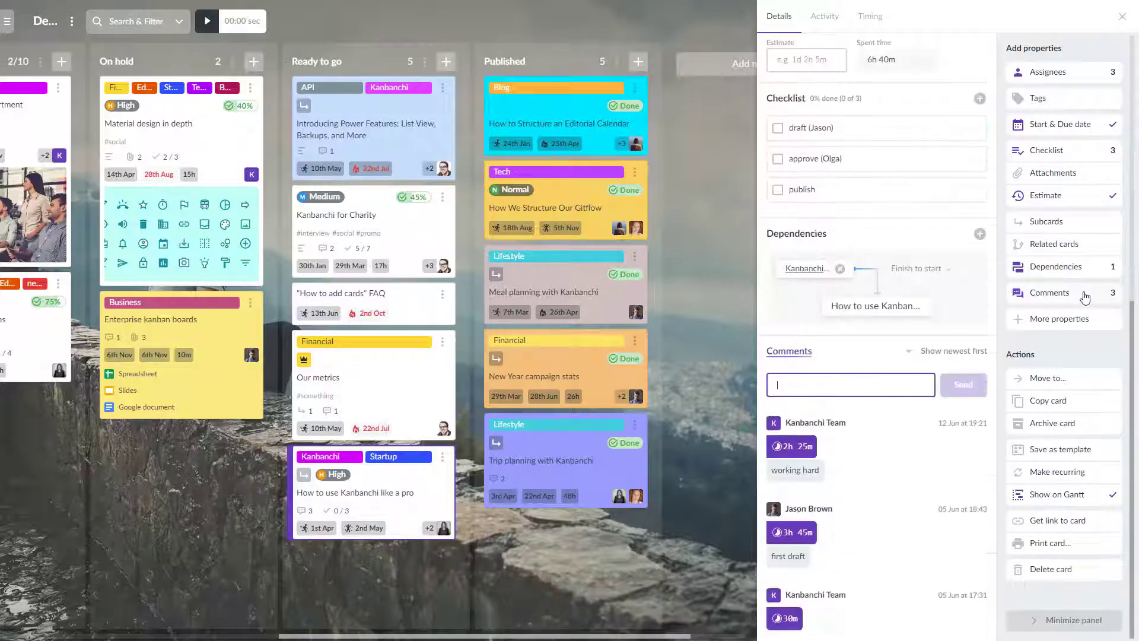
{"action": "left_click", "coordinate": [891, 383]}
{"action": "type", "text": "how is it going?"}
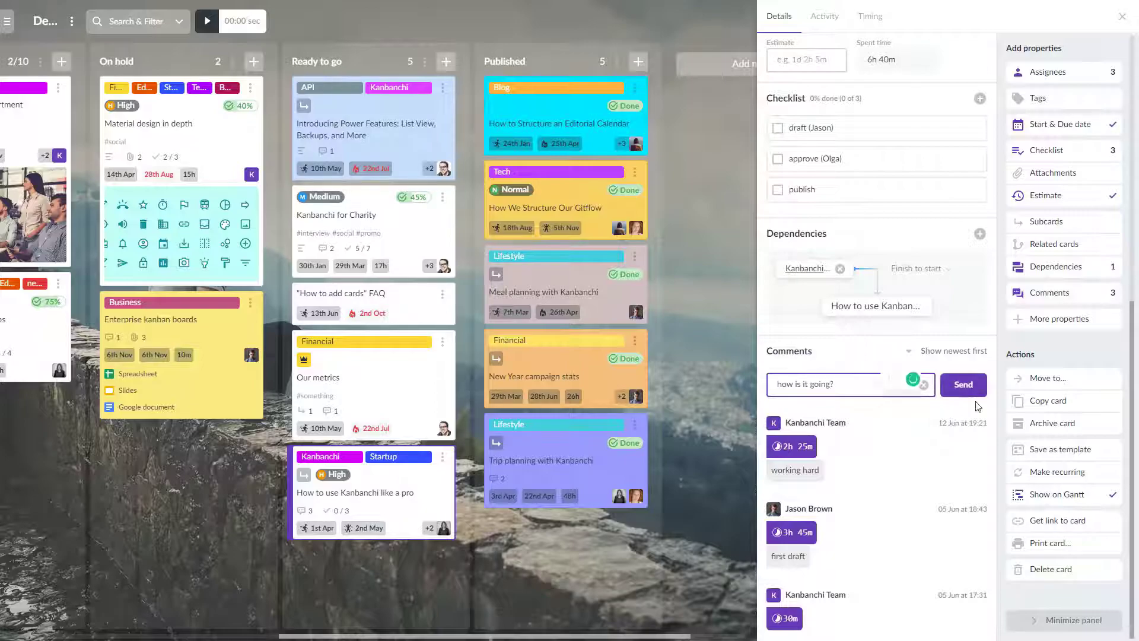
{"action": "left_click", "coordinate": [970, 389]}
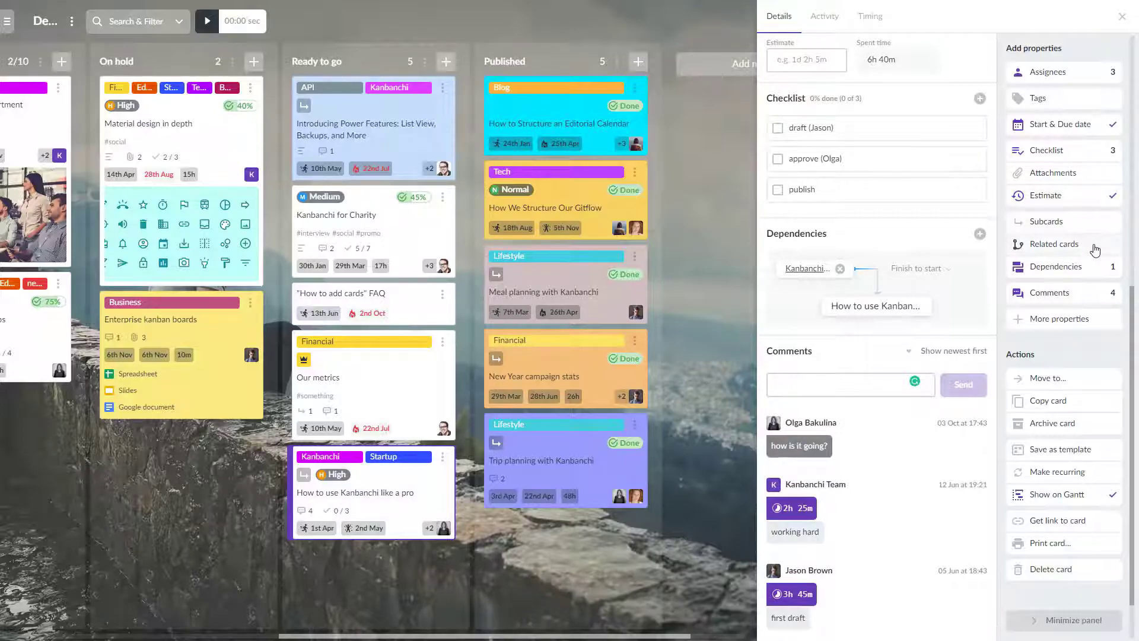
Step: Switch the Demo board to List view and sort the cards by priority, then by due date
{"action": "left_click", "coordinate": [1123, 17]}
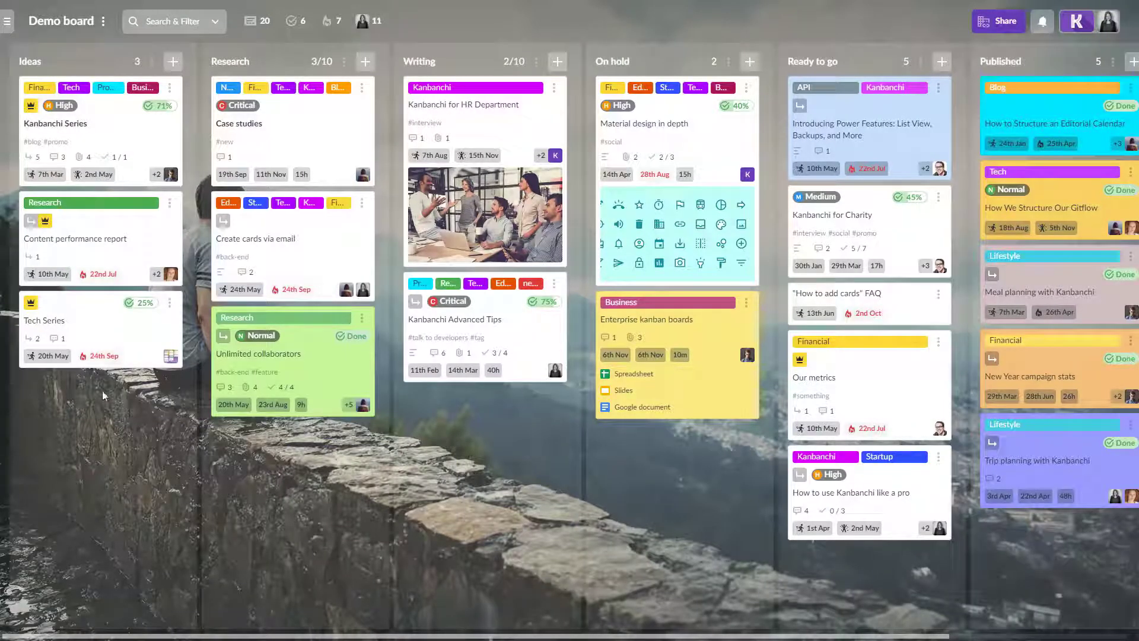
{"action": "mouse_move", "coordinate": [6, 395]}
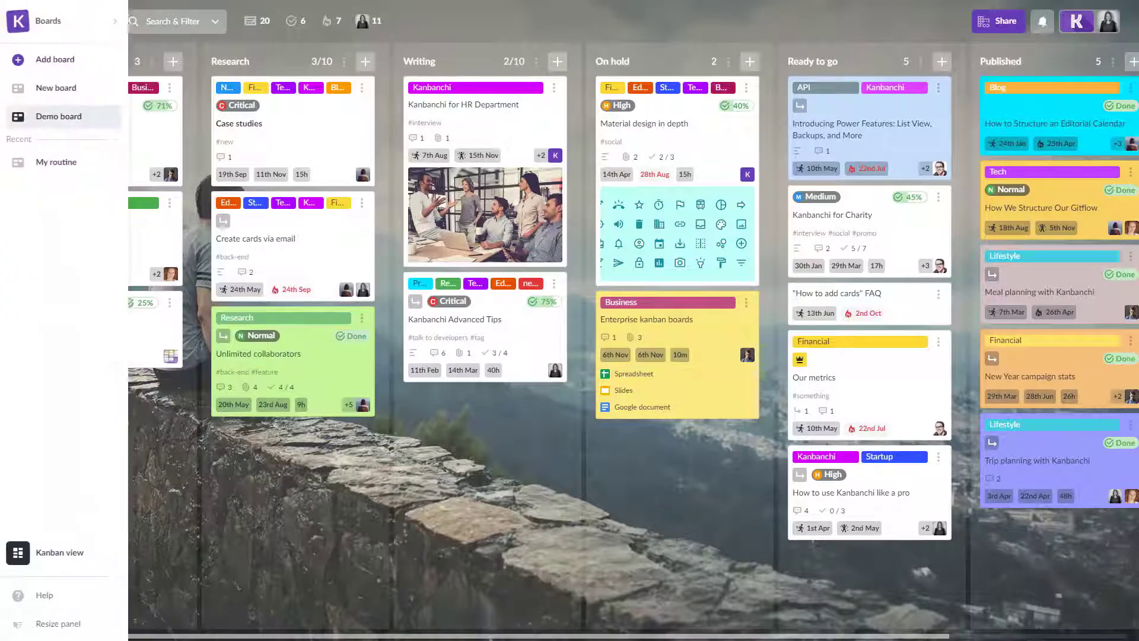
{"action": "left_click", "coordinate": [78, 555]}
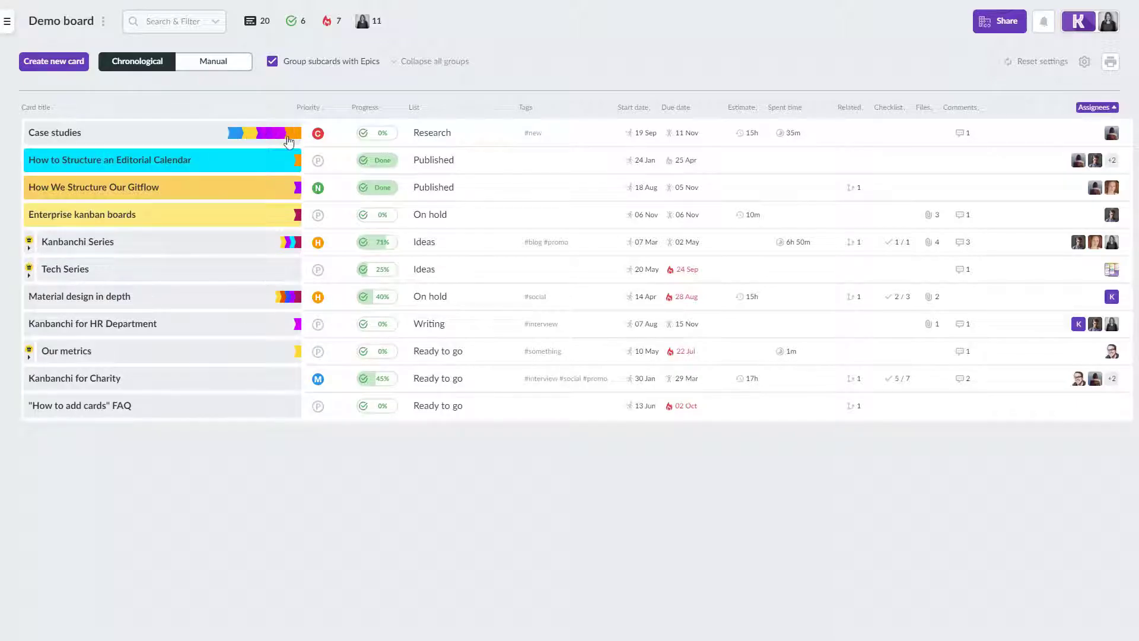
{"action": "left_click", "coordinate": [311, 109]}
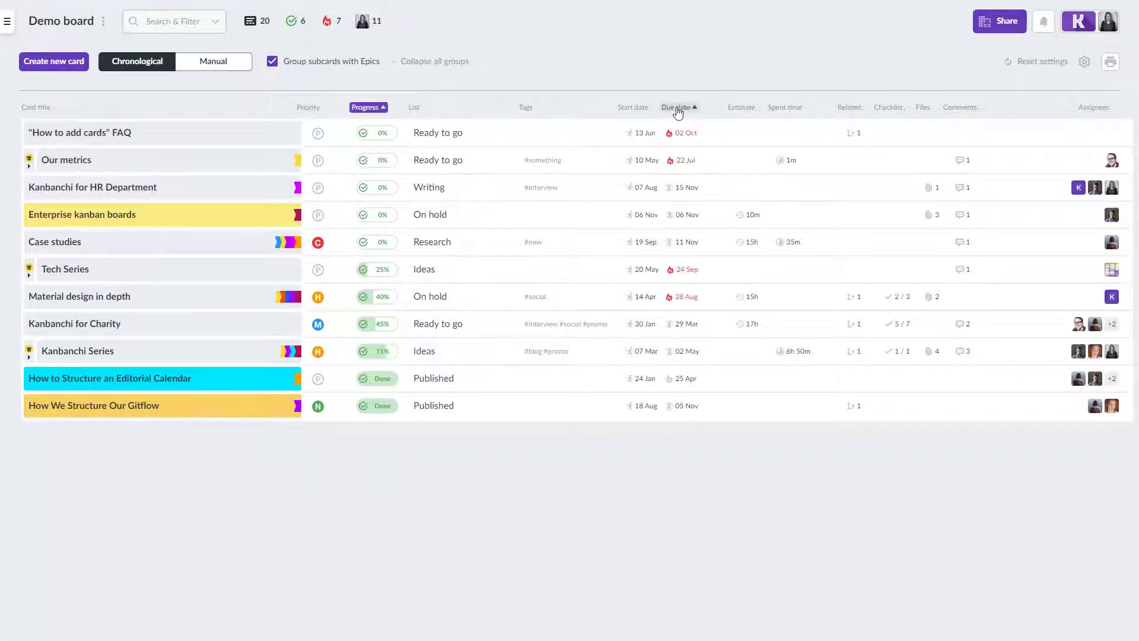
{"action": "left_click", "coordinate": [676, 109]}
Step: Switch the Demo board from List view to the Gantt chart view
{"action": "mouse_move", "coordinate": [6, 472]}
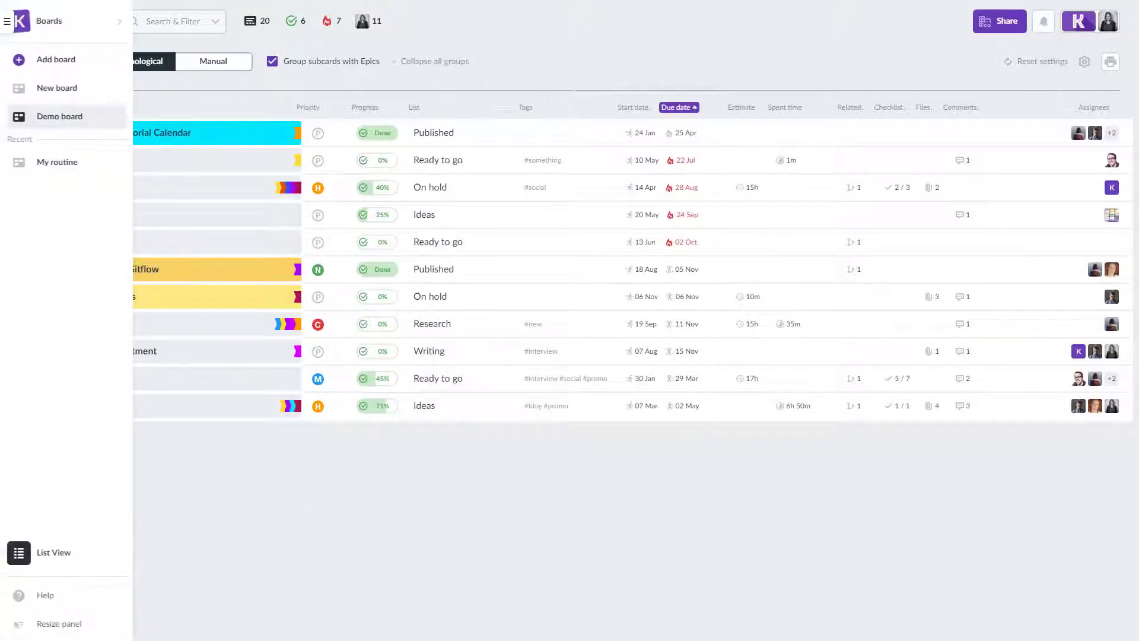
{"action": "left_click", "coordinate": [62, 552]}
{"action": "left_click", "coordinate": [89, 467]}
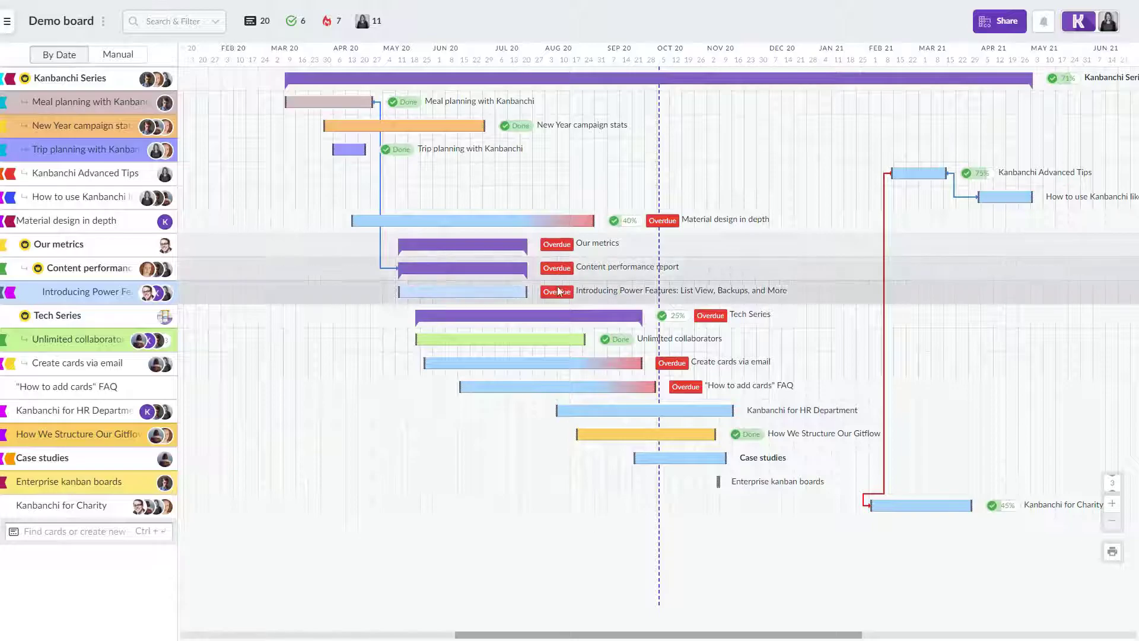
Step: Switch the Demo board from the Gantt chart to the Team workload view
{"action": "left_click", "coordinate": [7, 22]}
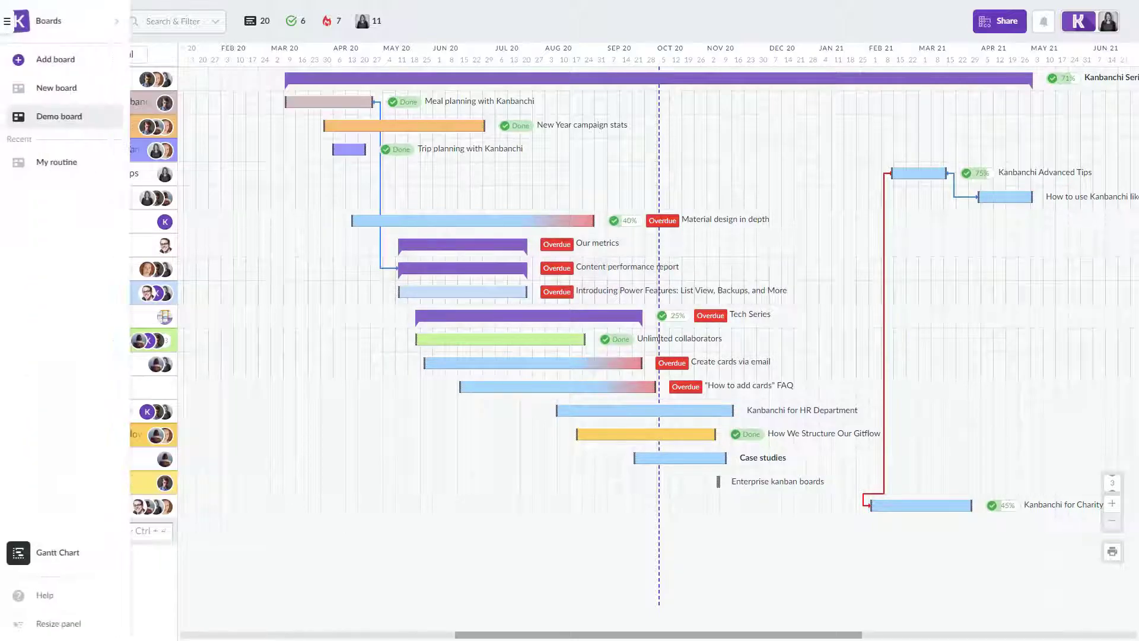
{"action": "left_click", "coordinate": [48, 550]}
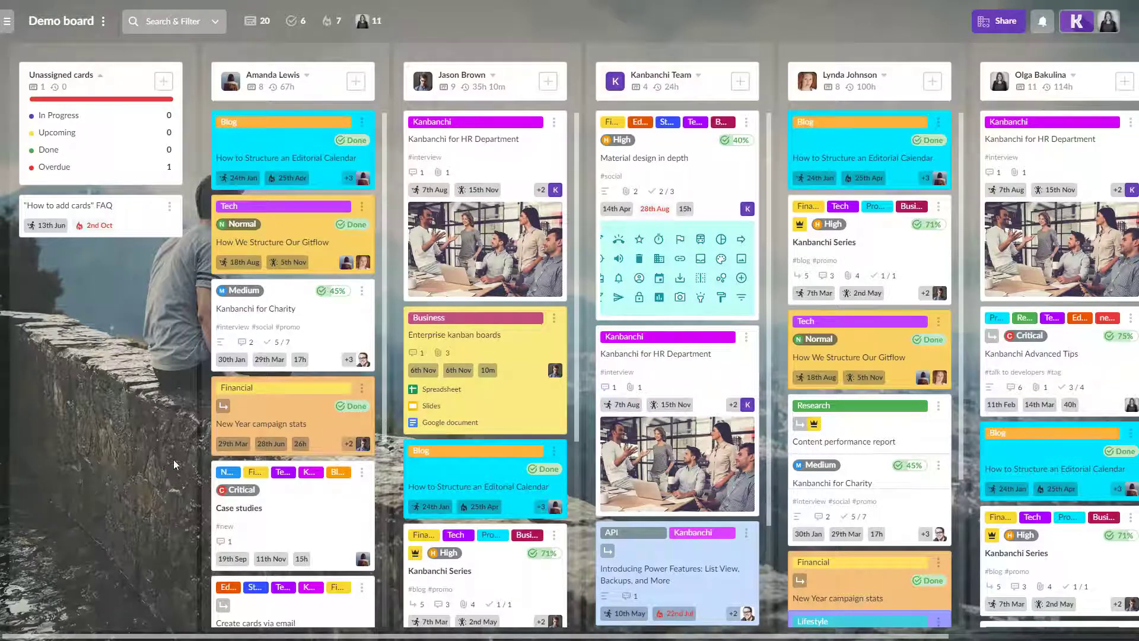
{"action": "left_click", "coordinate": [988, 21]}
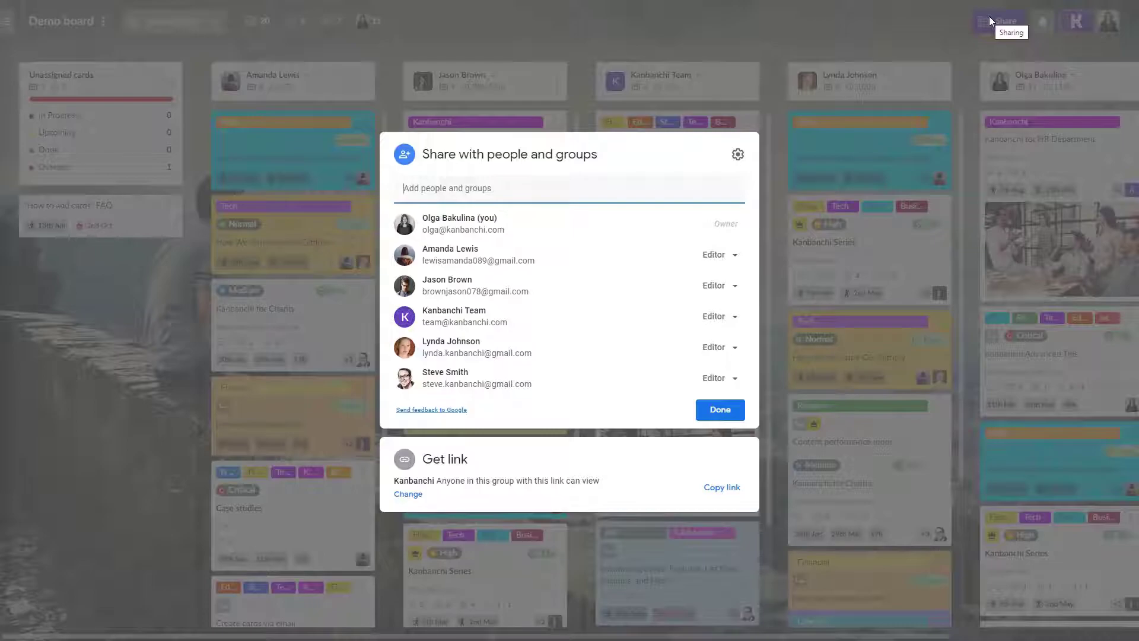
{"action": "left_click", "coordinate": [931, 31]}
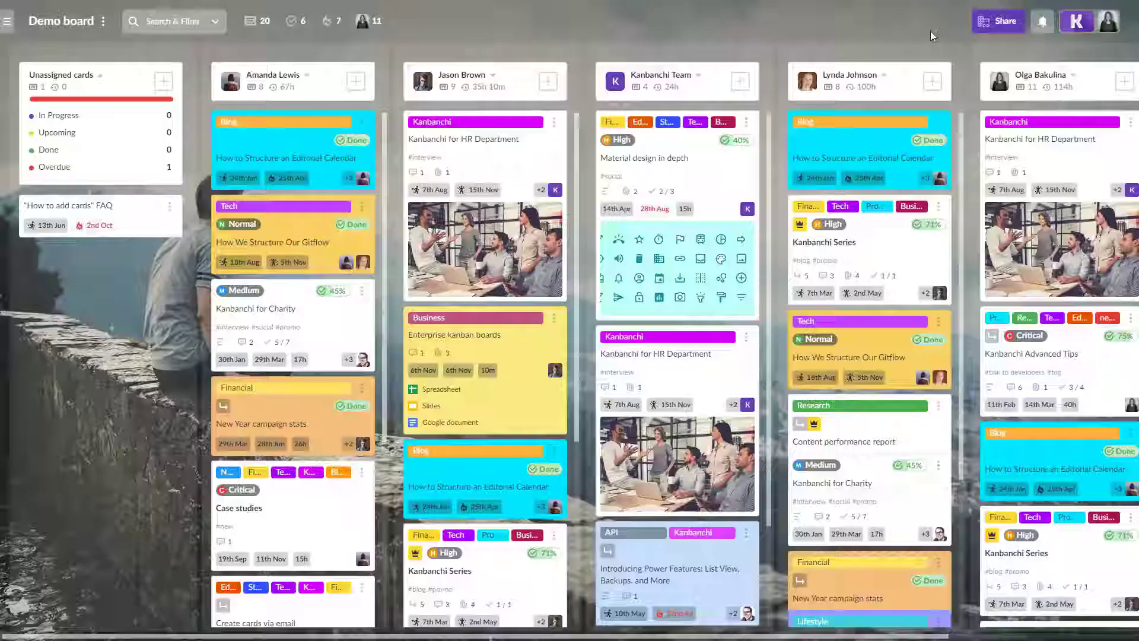